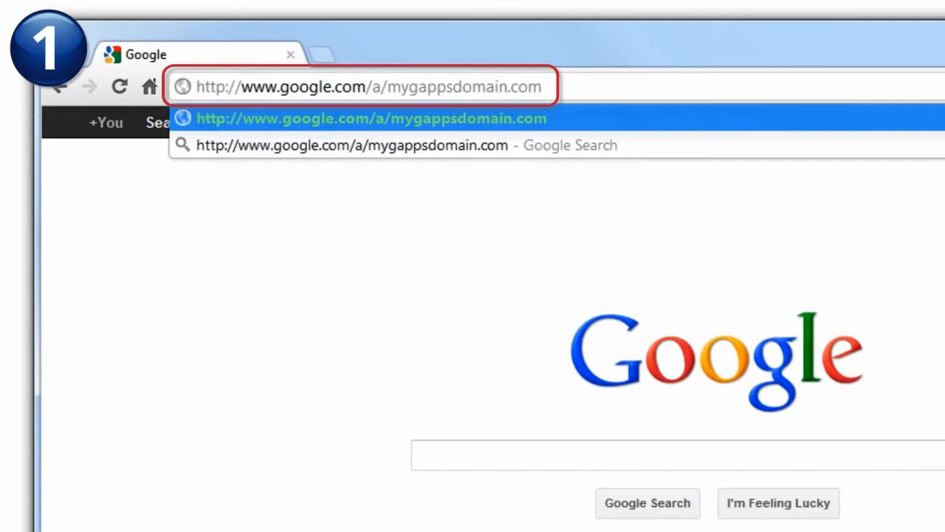
pyautogui.press('Return')
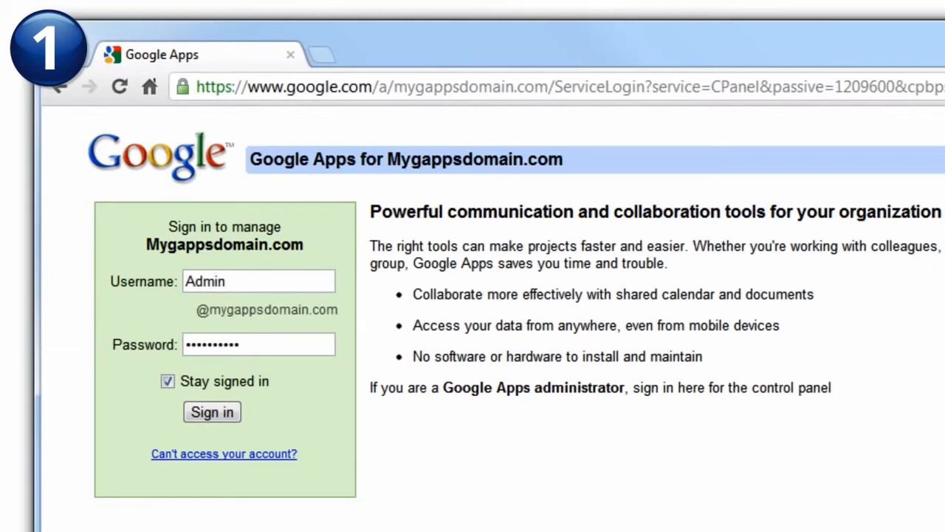
pyautogui.click(213, 412)
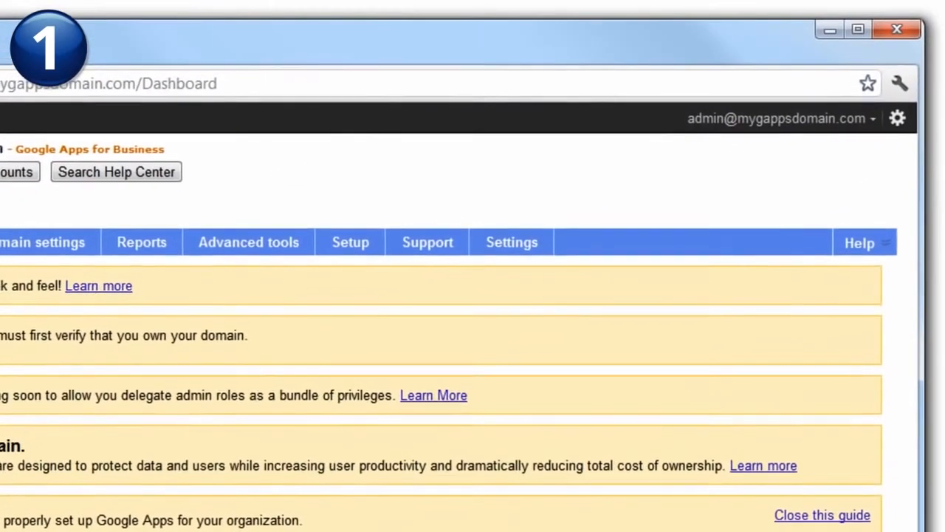
pyautogui.click(349, 243)
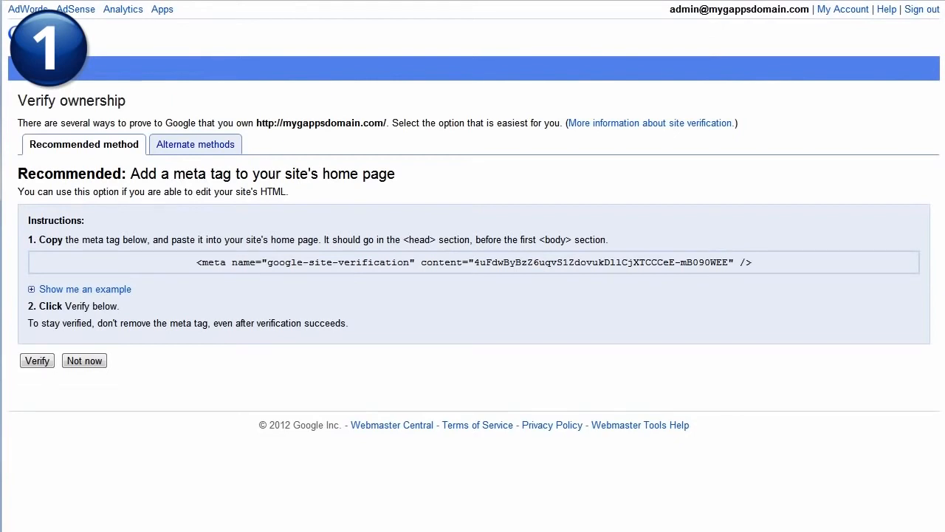
# Choose the alternate verification method of adding a DNS record to the domain's configuration, with GoDaddy.com as the domain registrar.
pyautogui.click(188, 145)
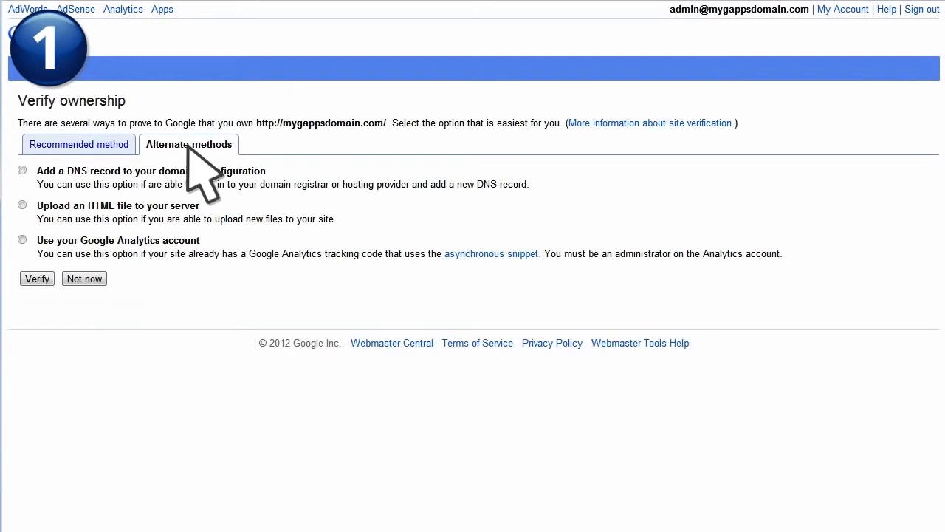
pyautogui.click(22, 171)
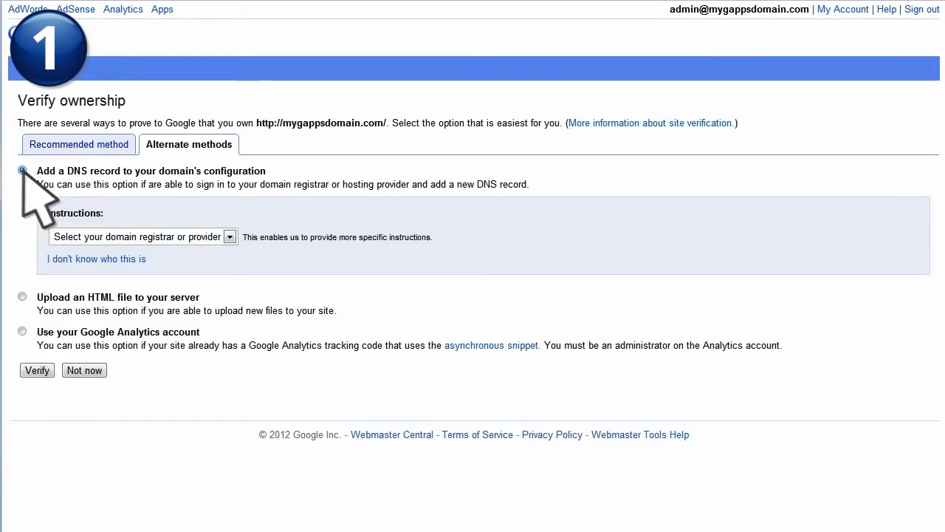
pyautogui.click(229, 238)
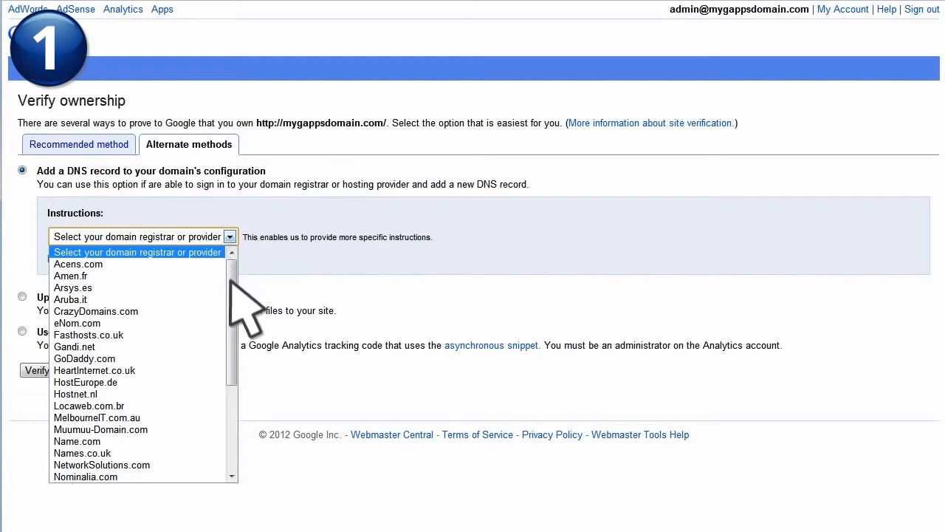
pyautogui.moveTo(232, 305); pyautogui.dragTo(220, 386)
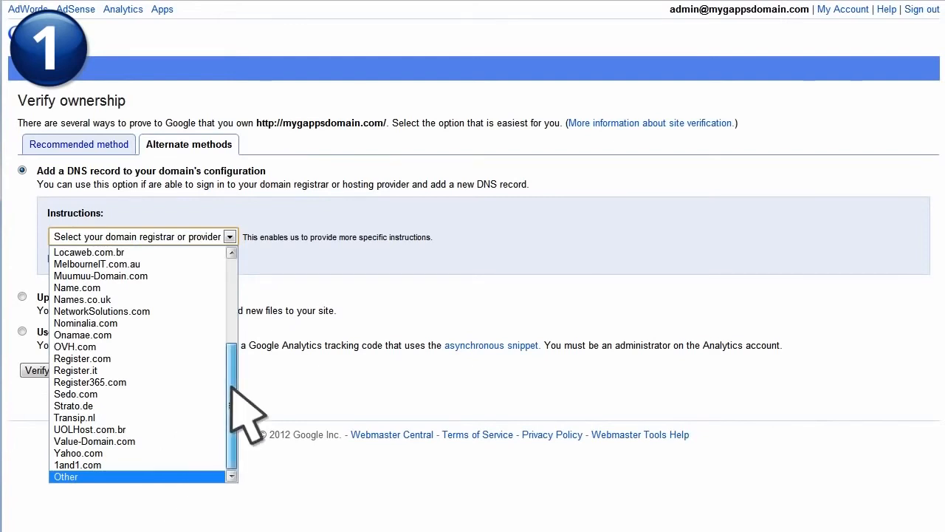
pyautogui.moveTo(231, 389); pyautogui.dragTo(231, 303)
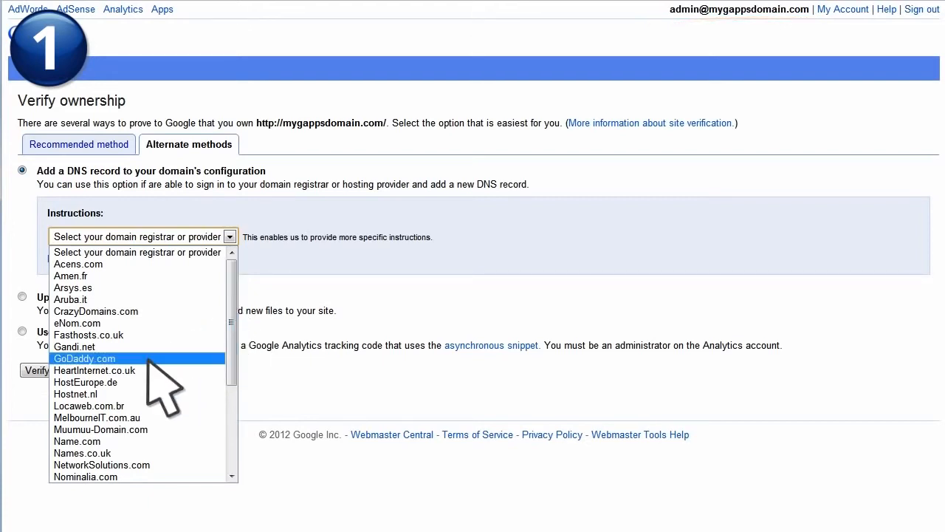
pyautogui.click(111, 359)
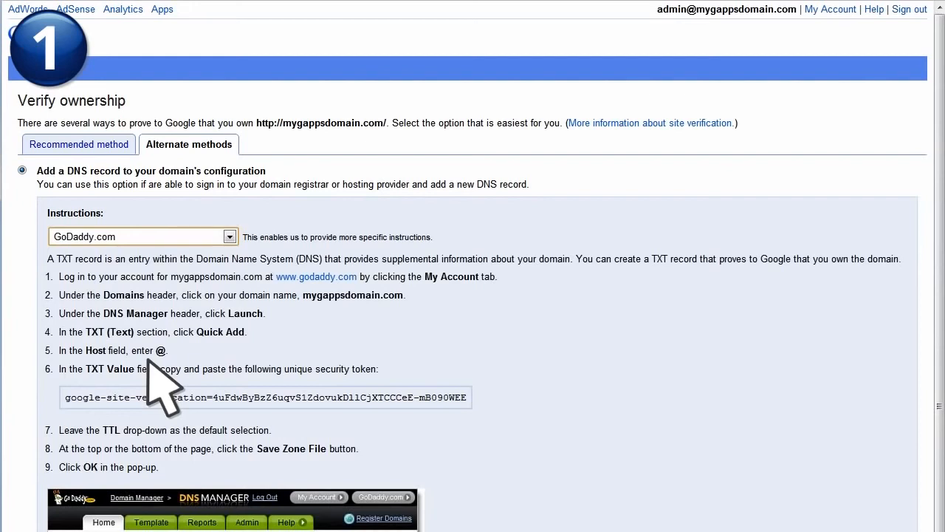
# Copy the unique google-site-verification security token from the GoDaddy.com instructions.
pyautogui.moveTo(64, 397); pyautogui.dragTo(469, 399)
pyautogui.rightClick(466, 399)
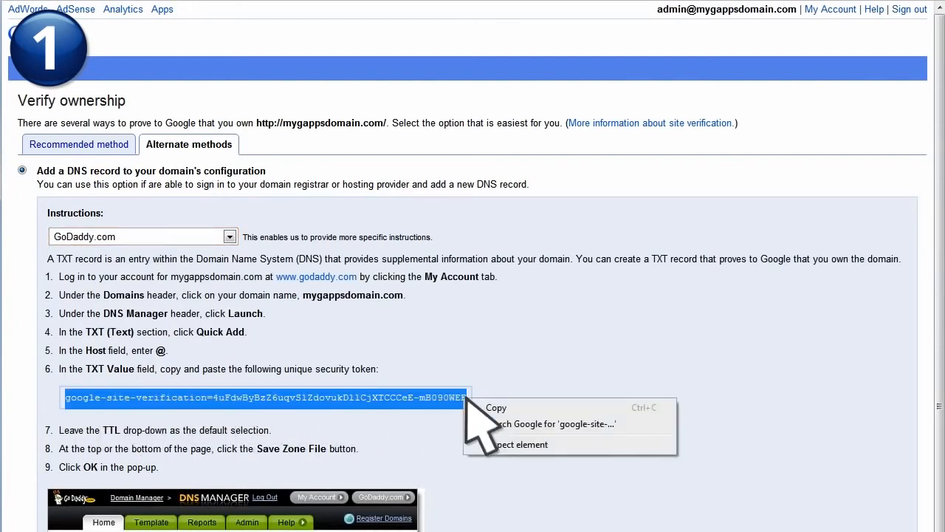
pyautogui.click(523, 407)
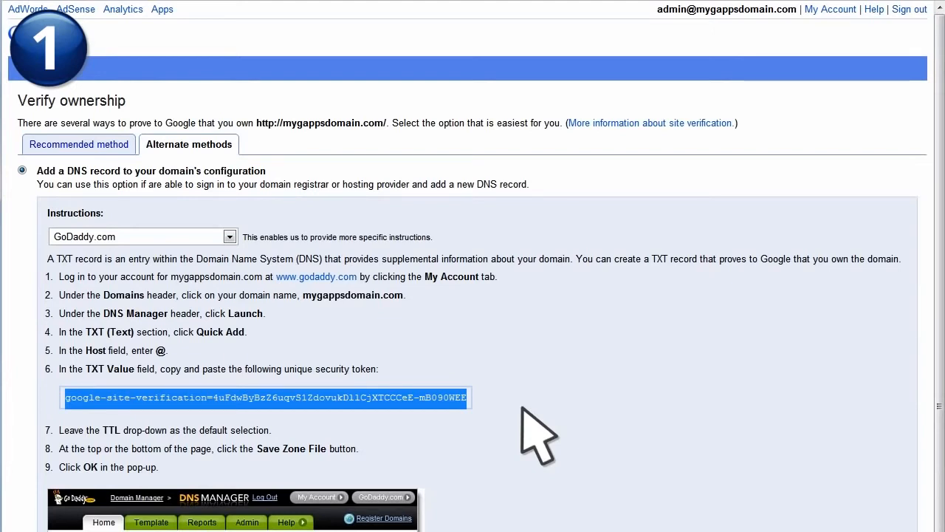
# Switch to the GoDaddy website from the instructions, log in and open the My Account page.
pyautogui.click(318, 277)
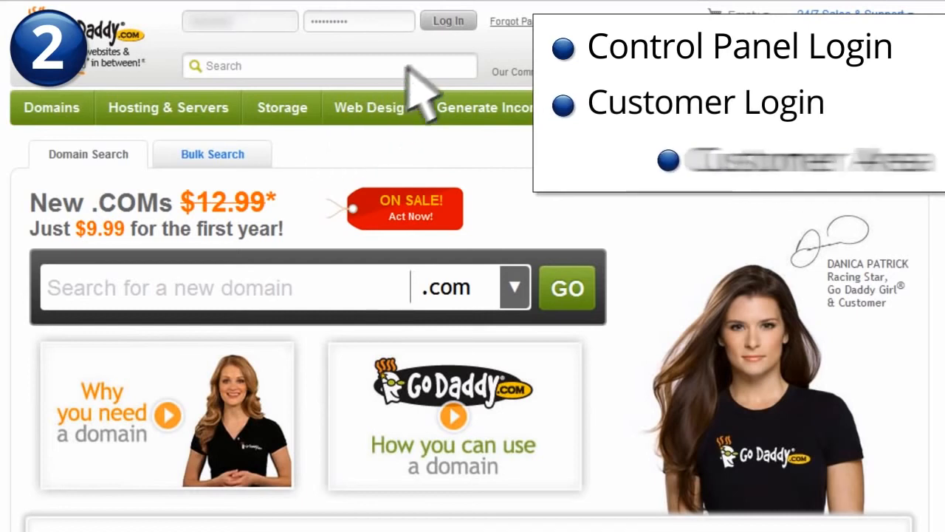
pyautogui.click(470, 24)
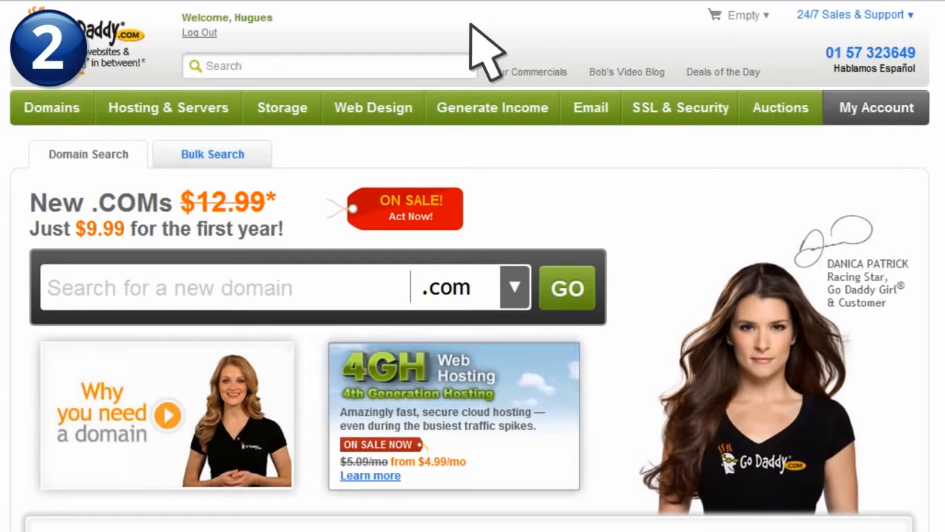
pyautogui.click(871, 120)
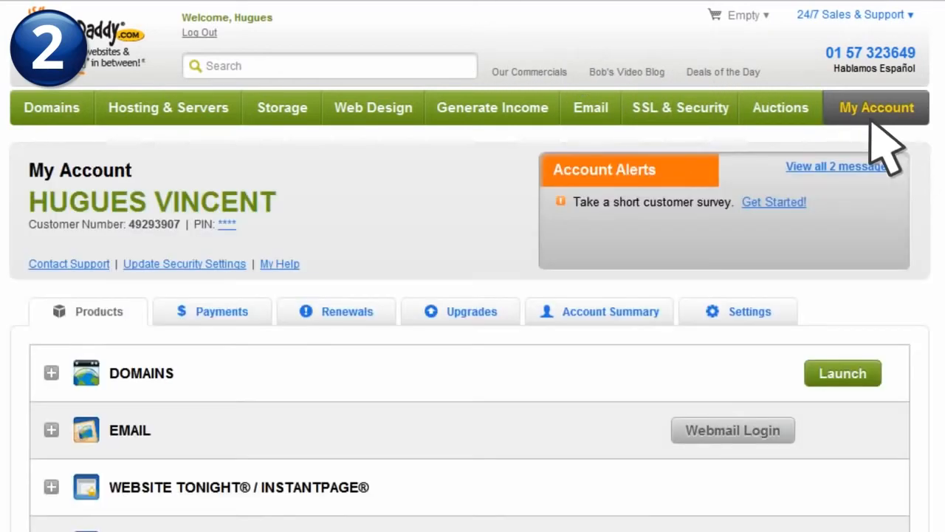
# Open the domain details of mygappsdomain.com in the Domain Manager and launch its DNS Manager.
pyautogui.click(869, 379)
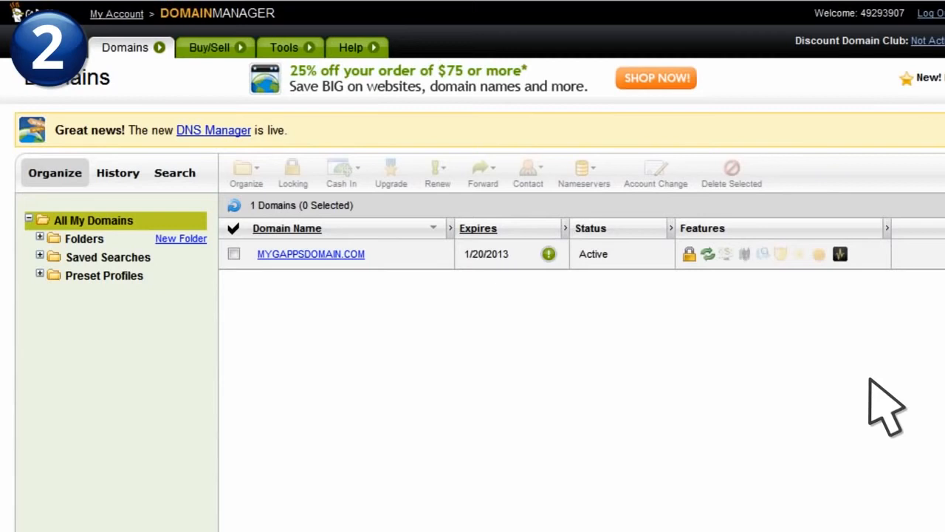
pyautogui.click(354, 258)
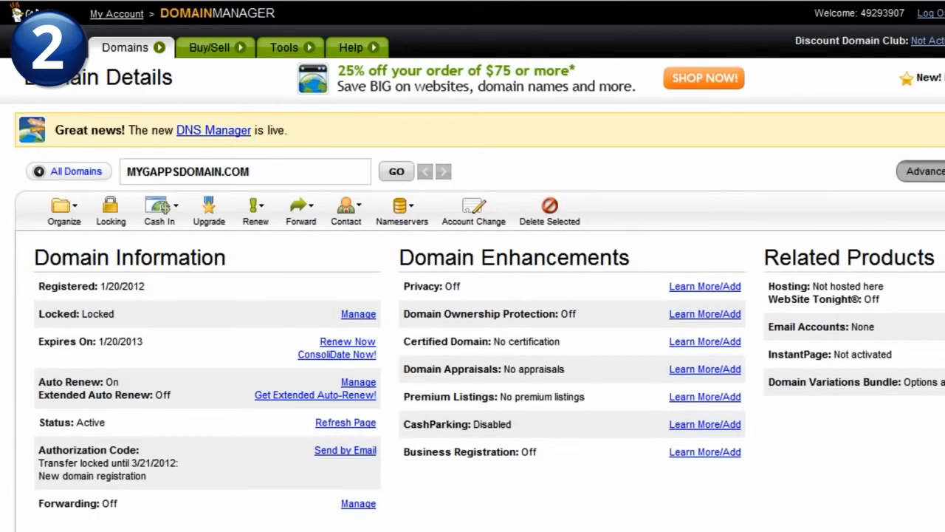
pyautogui.scroll(-3, 473, 266)
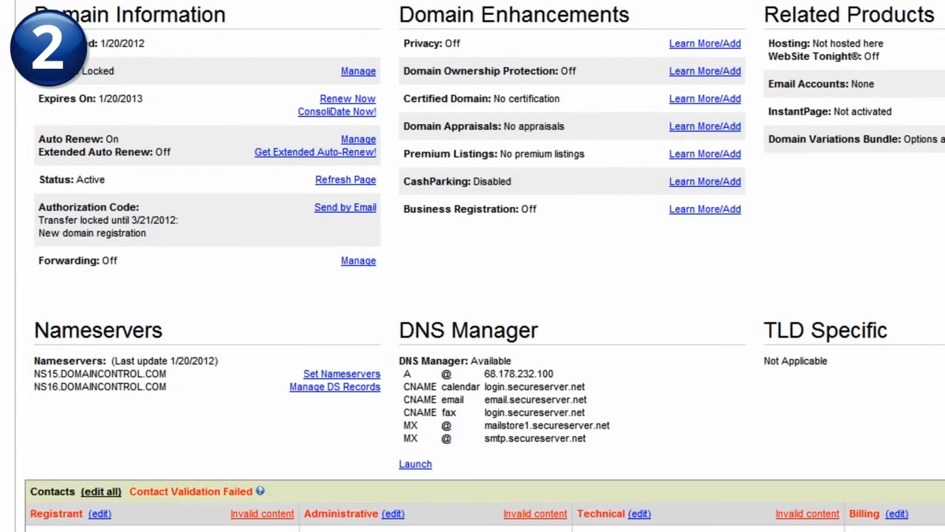
pyautogui.click(424, 464)
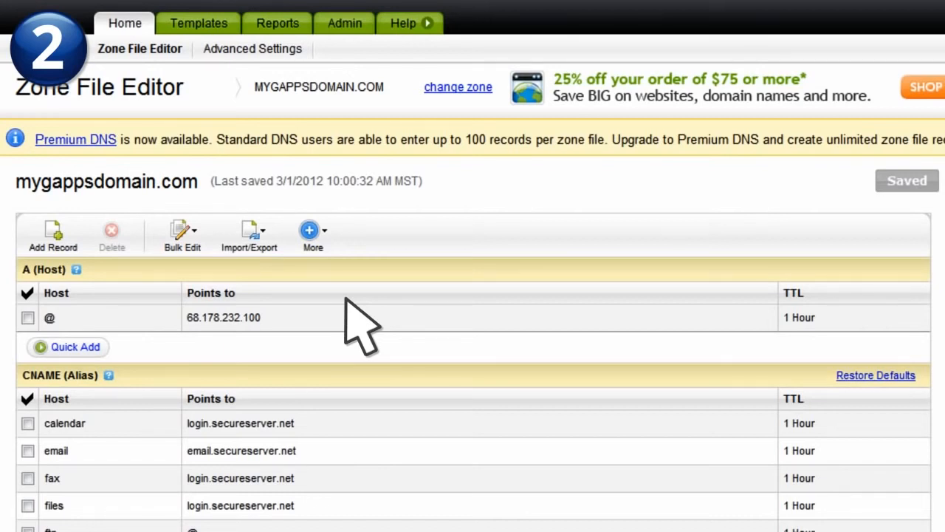
# Add a TXT (Text) DNS record named @ with the copied site-verification token as its TXT value.
pyautogui.click(58, 243)
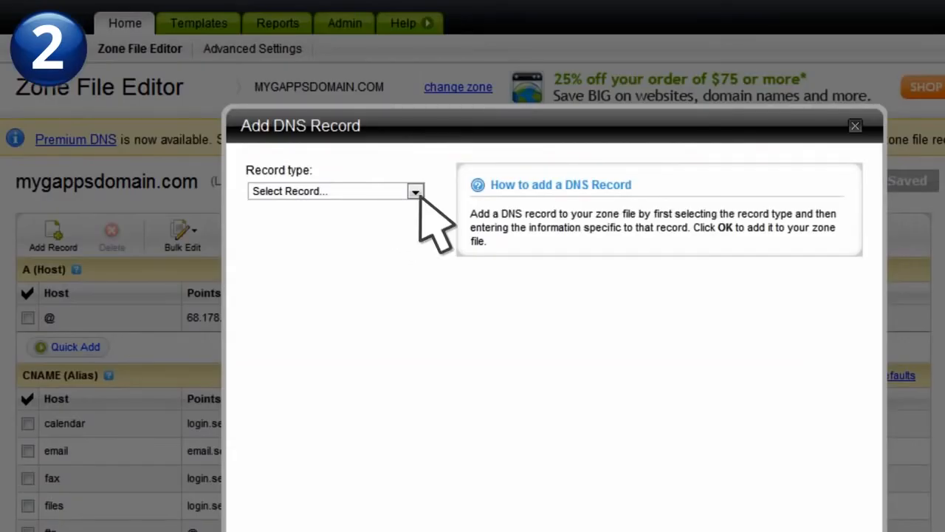
pyautogui.click(415, 191)
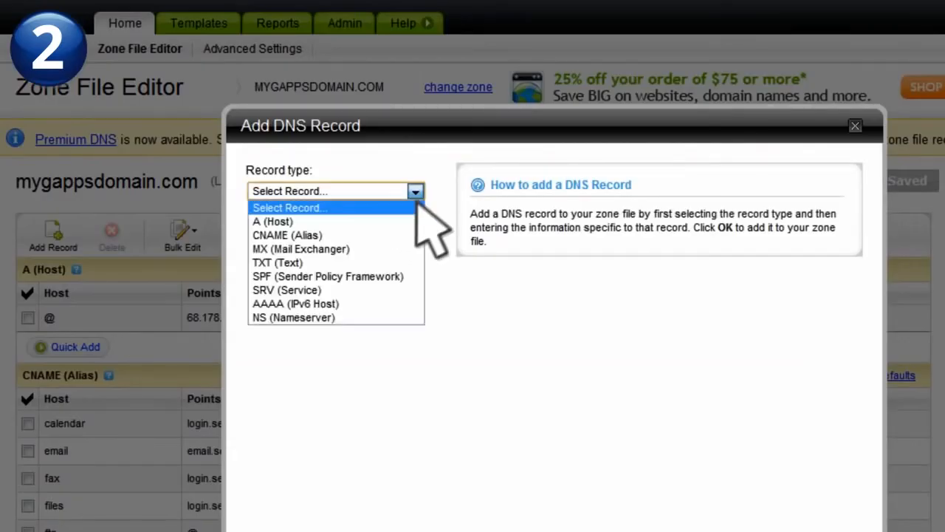
pyautogui.click(365, 263)
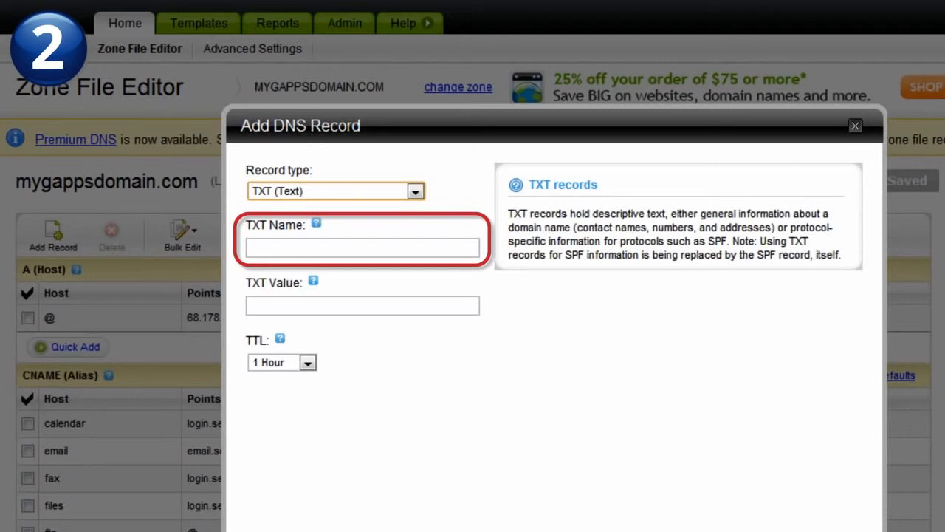
pyautogui.write('@')
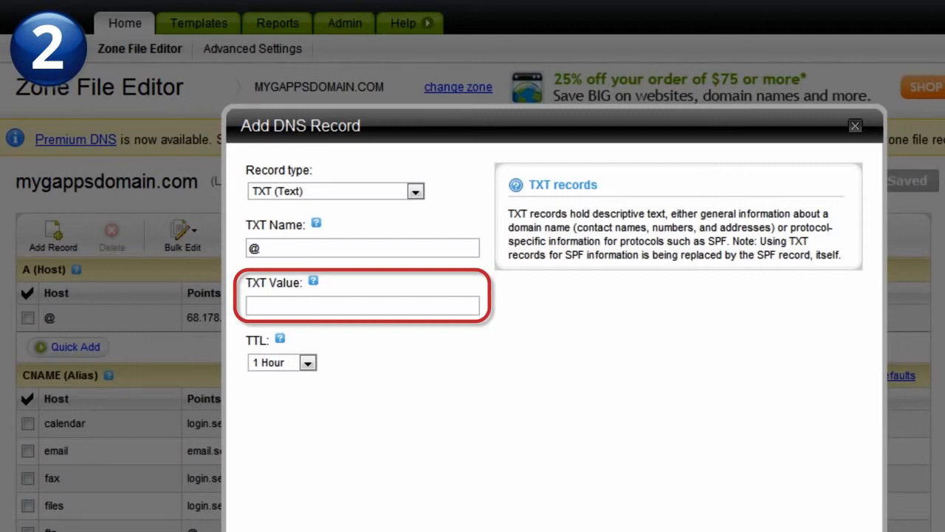
pyautogui.rightClick(298, 304)
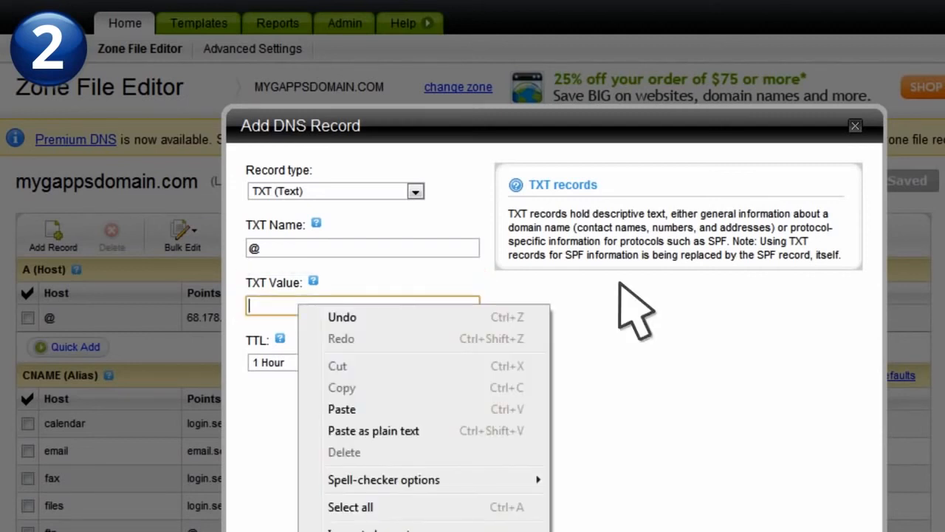
pyautogui.click(429, 409)
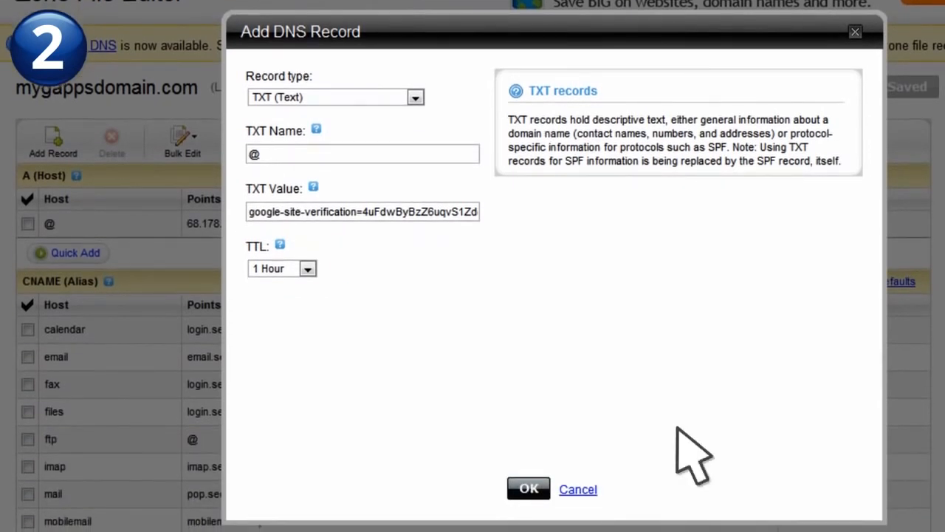
pyautogui.click(529, 488)
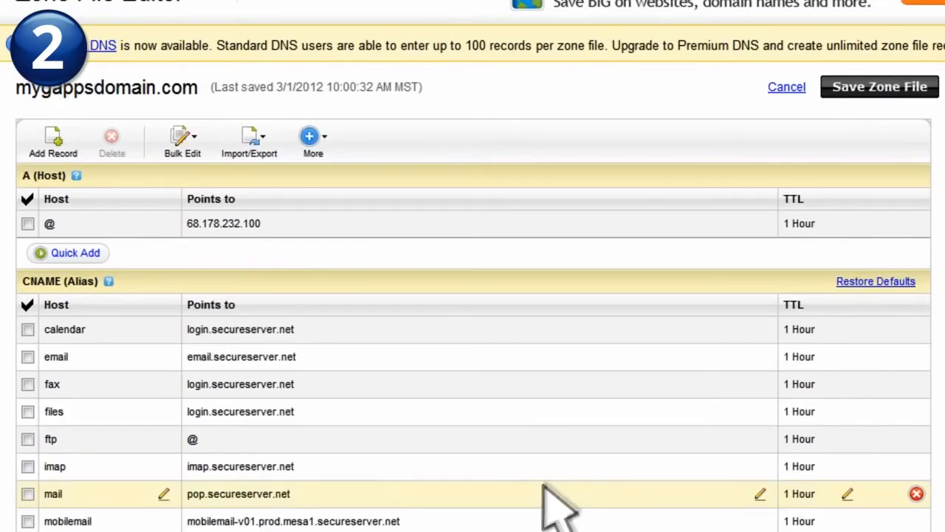
# Save the zone file of mygappsdomain.com, accepting the changes to the existing zone file.
pyautogui.click(886, 87)
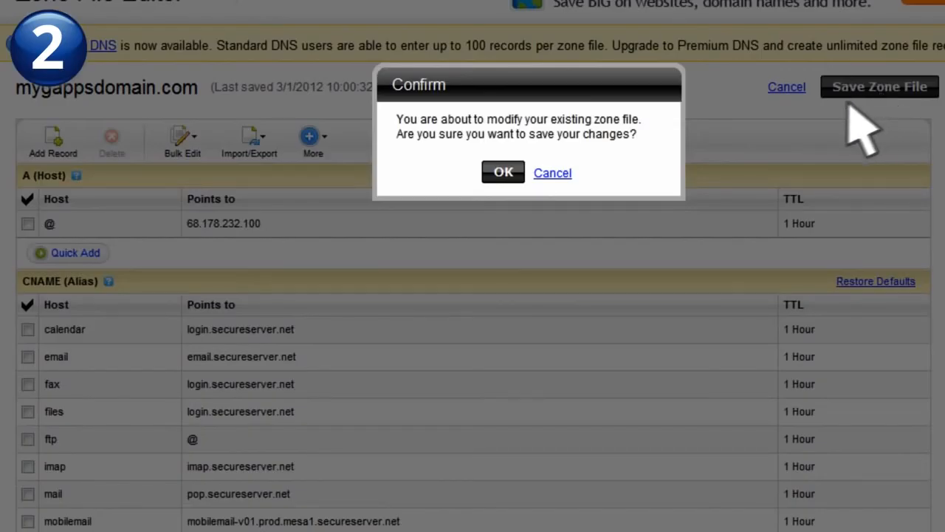
pyautogui.click(520, 175)
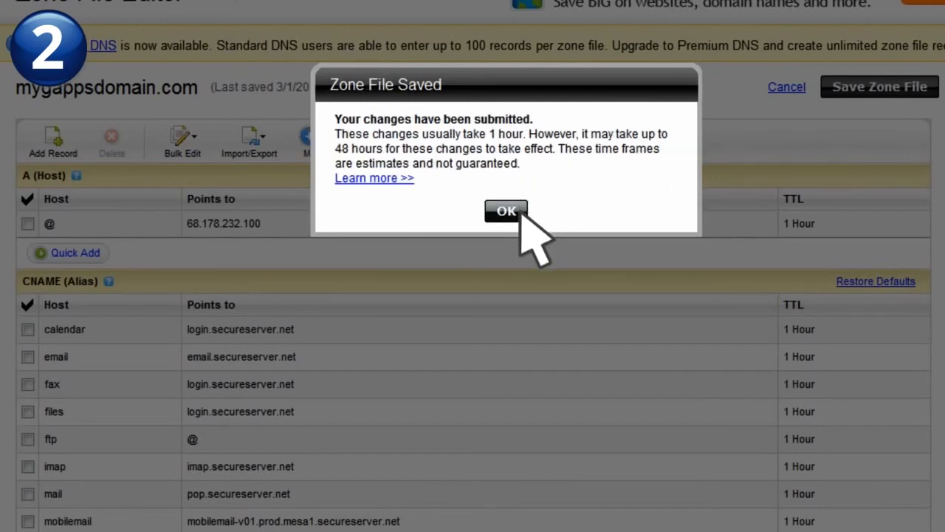
pyautogui.click(506, 212)
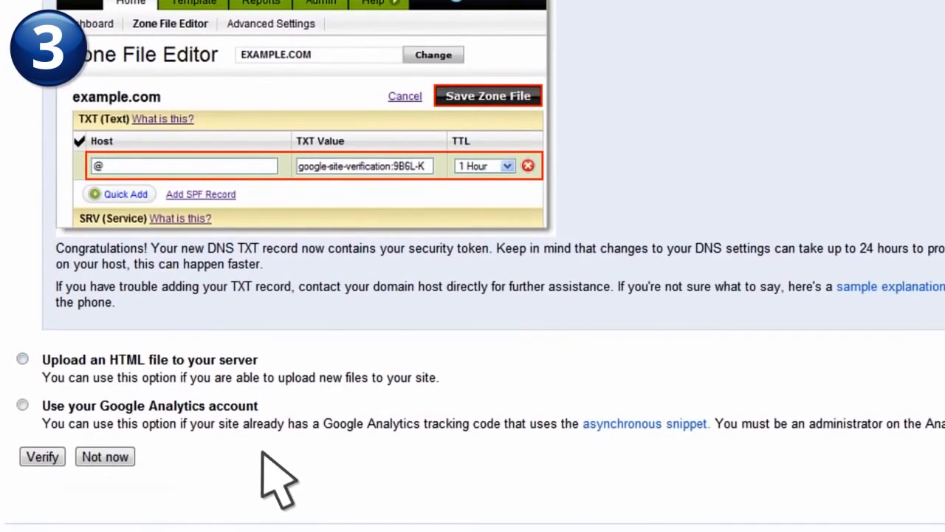
# Return to the Google verification page, verify ownership of mygappsdomain.com and continue to the control panel.
pyautogui.click(62, 461)
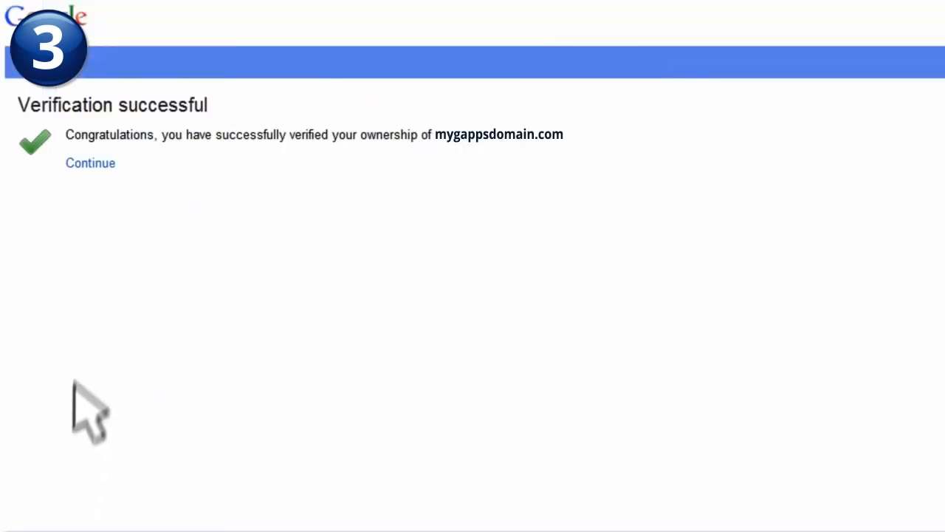
pyautogui.click(109, 165)
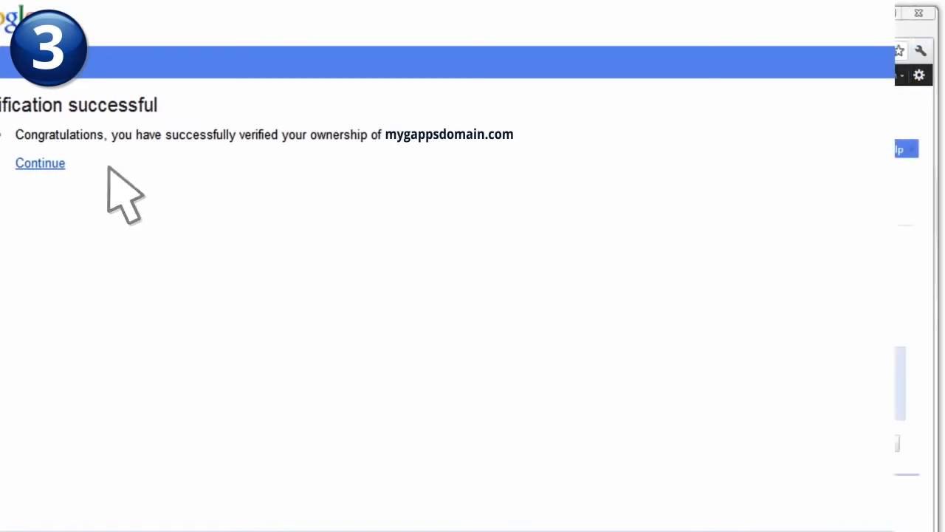